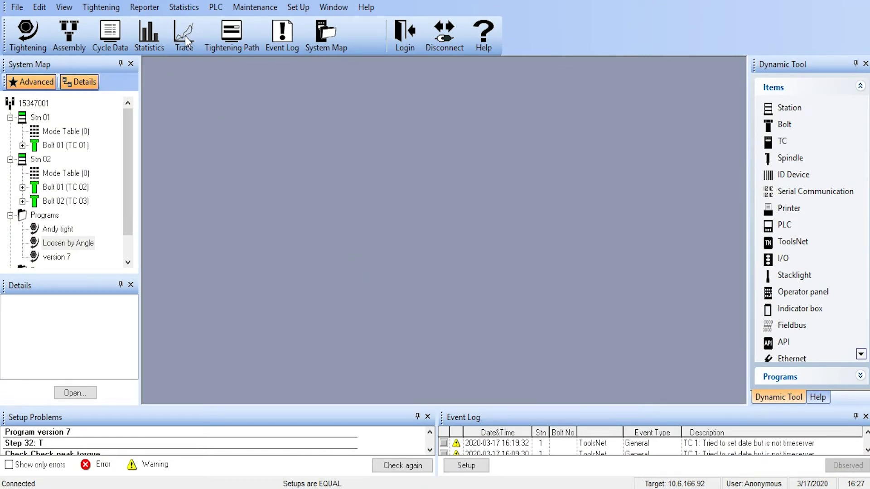
- Plot the OK 'Andy tight' Bolt 01 trace from 16:15:29 in the Trace window
click(185, 36)
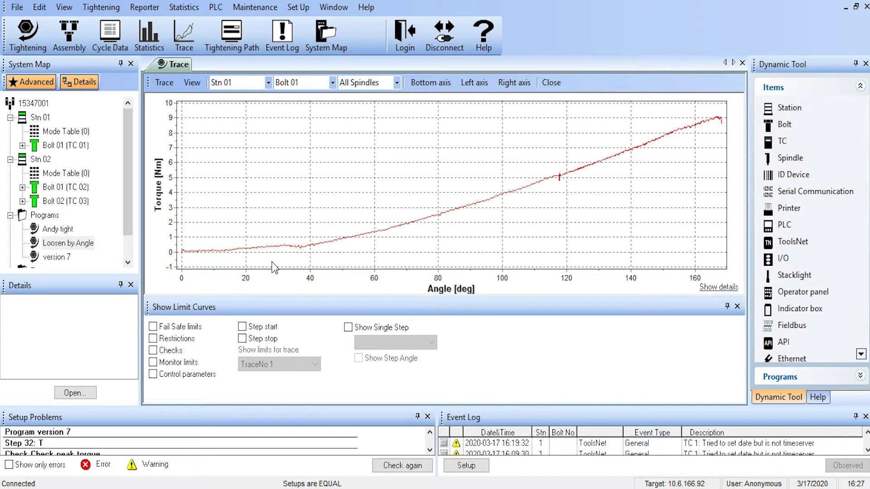
click(194, 84)
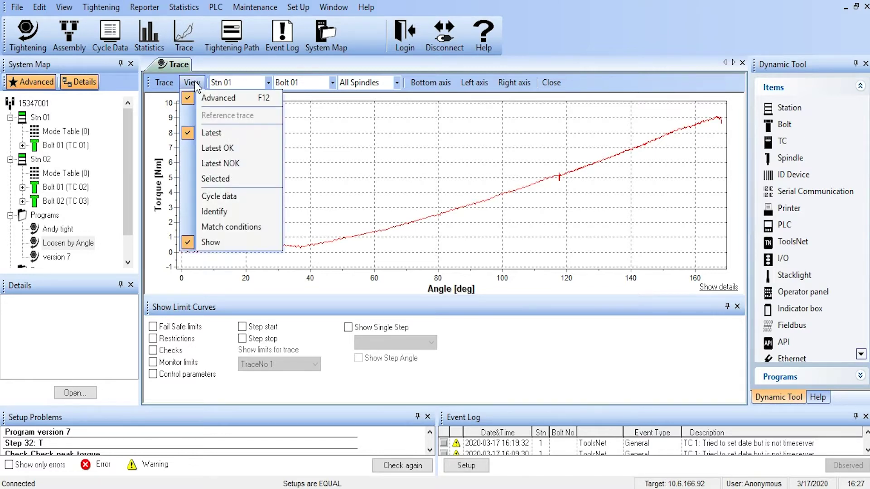
click(227, 179)
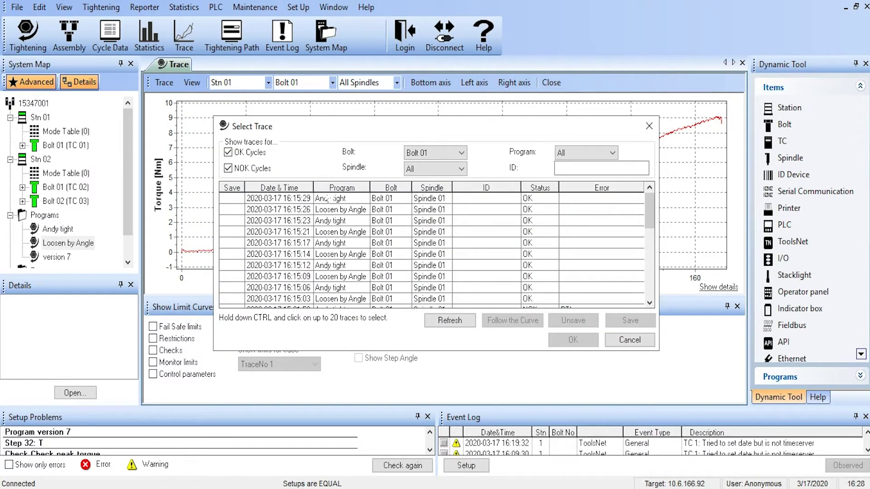
click(330, 200)
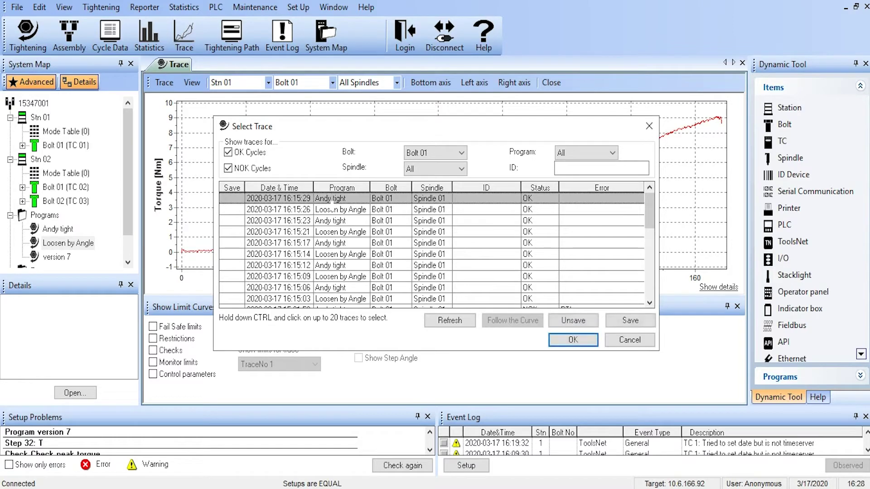
click(581, 341)
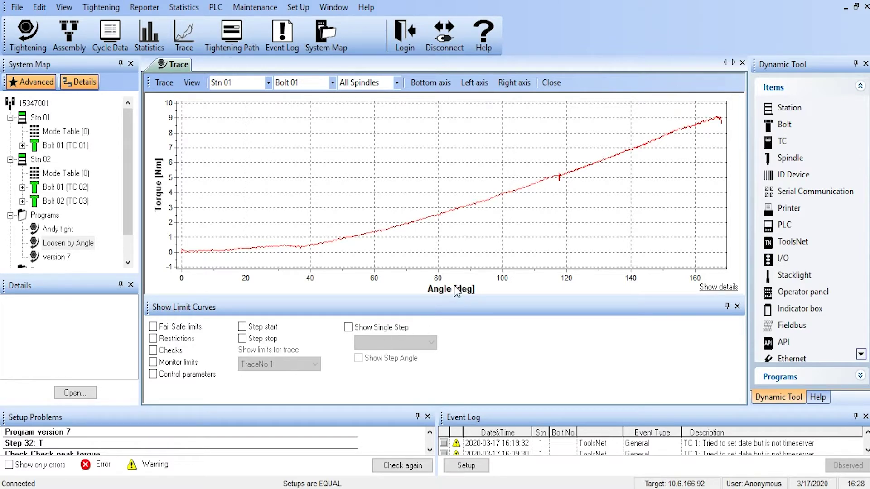
- Plot torque against time, zoom to roughly 0.95–1.45 s, and show sample details
click(430, 83)
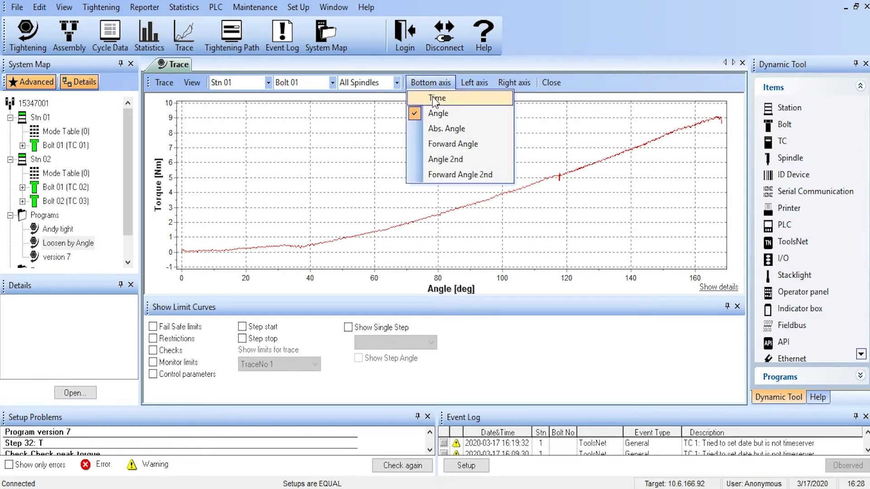
click(436, 98)
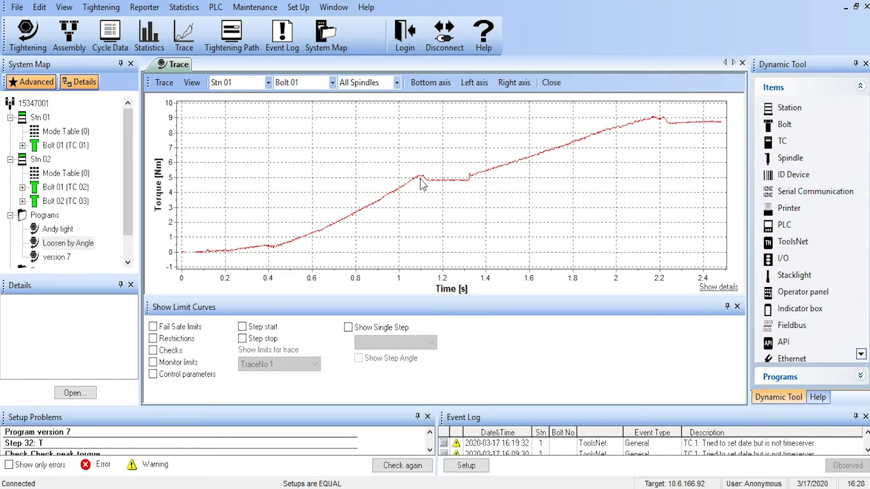
drag(388, 128, 501, 246)
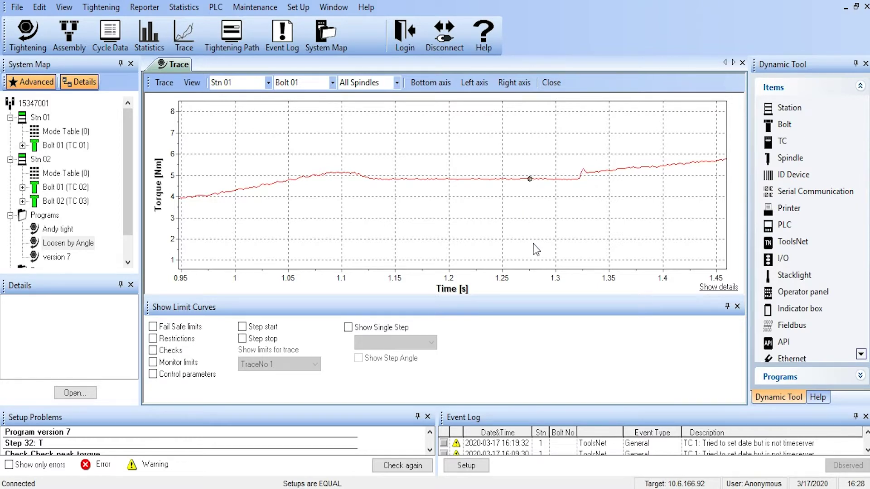
click(715, 288)
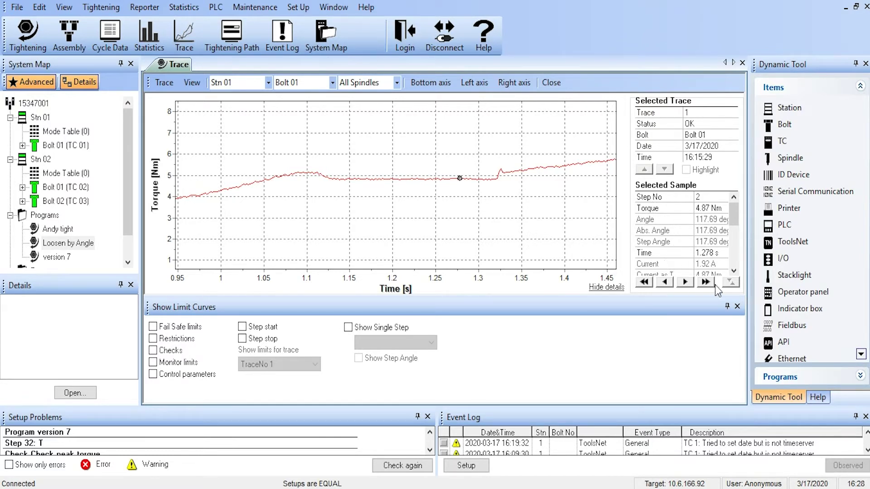
- Advance the sample marker to step 3 (5.31 Nm at 1.326 s), then zoom back out
click(684, 282)
click(684, 282)
click(684, 282)
click(684, 282)
click(684, 282)
click(685, 282)
click(684, 282)
click(684, 281)
click(684, 282)
click(685, 282)
click(684, 282)
click(684, 281)
click(684, 282)
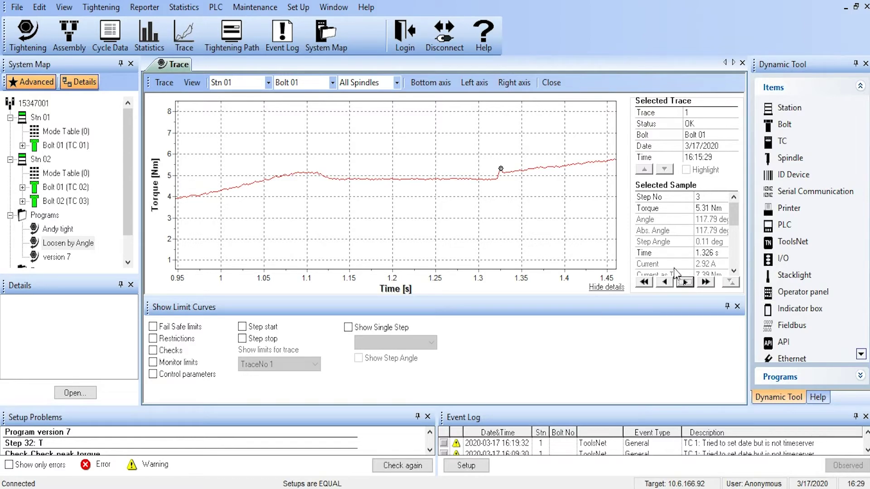
double_click(420, 221)
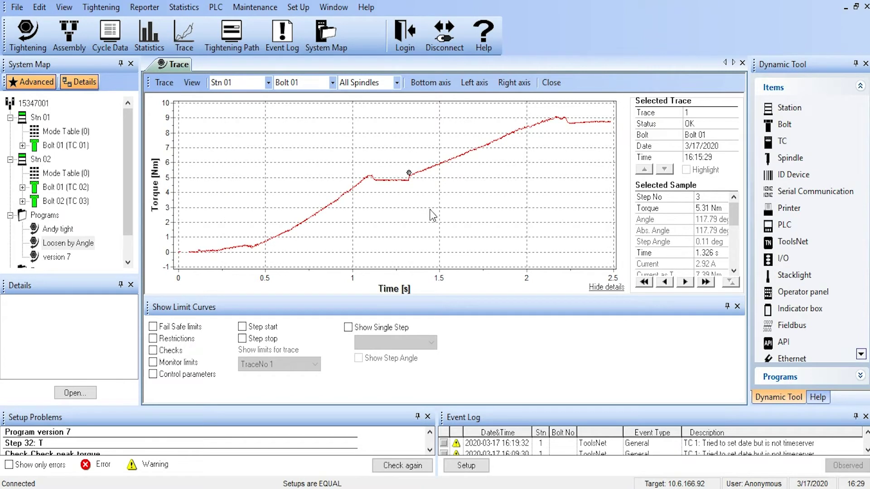
- Draw fail-safe, restriction and check limit lines on the chart, with single-step display on
click(191, 83)
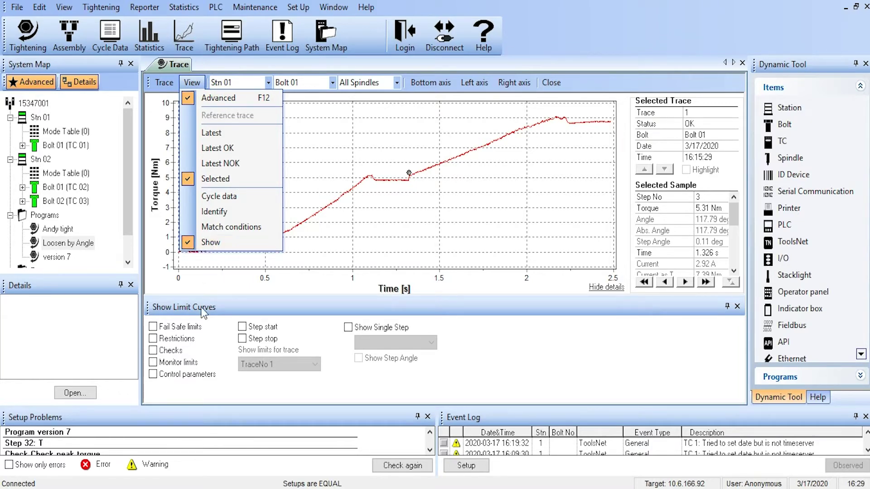
click(210, 245)
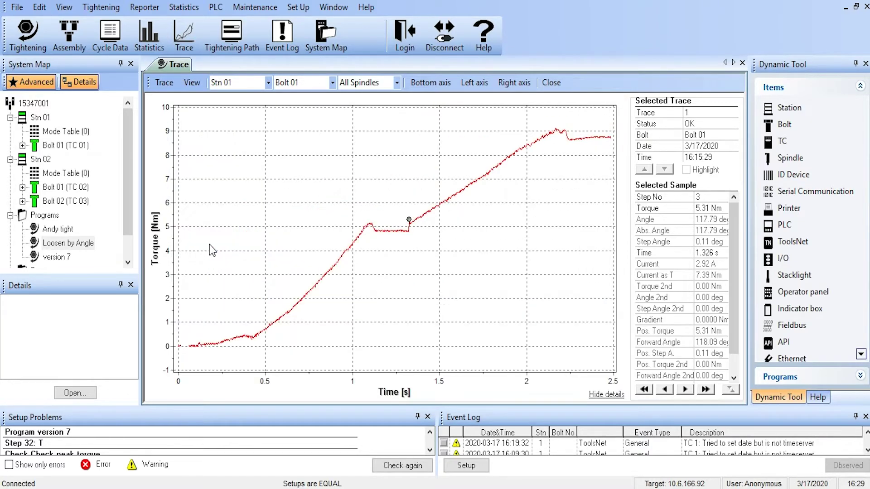
click(192, 82)
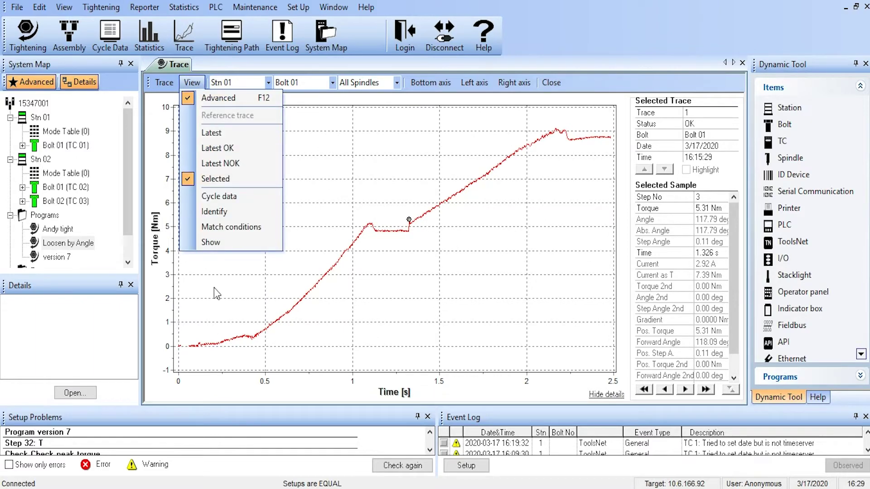
click(214, 243)
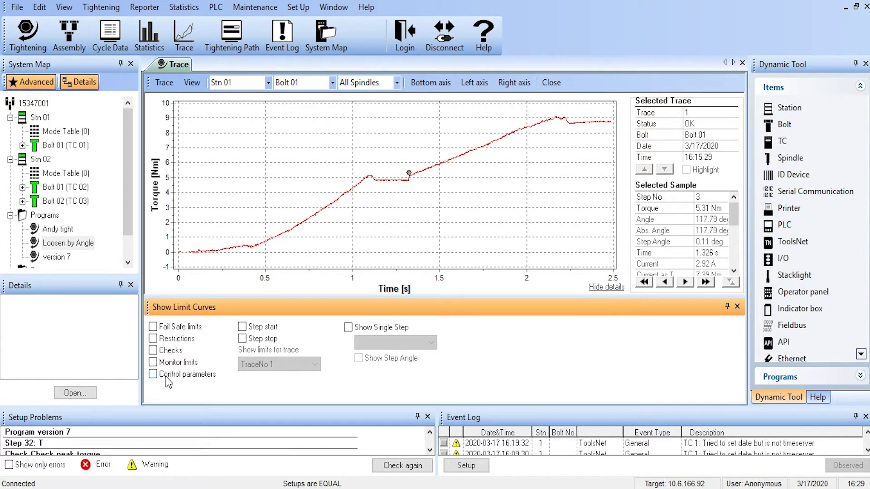
click(152, 326)
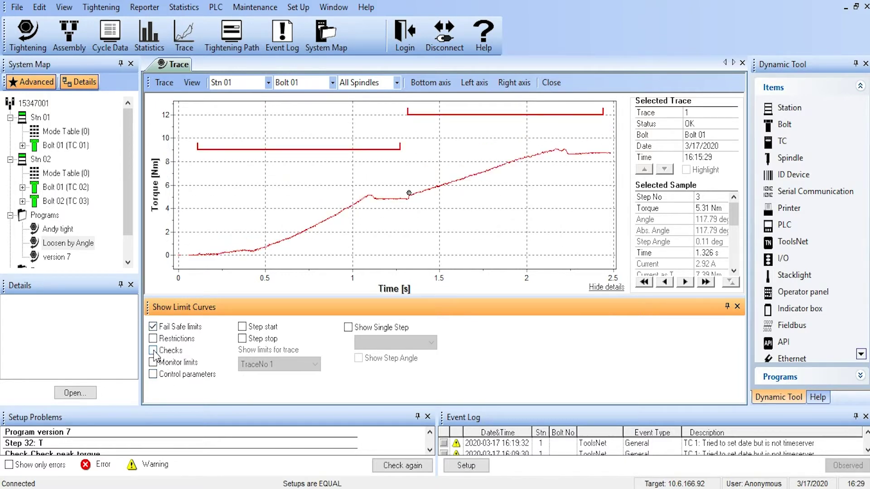
click(153, 339)
click(153, 351)
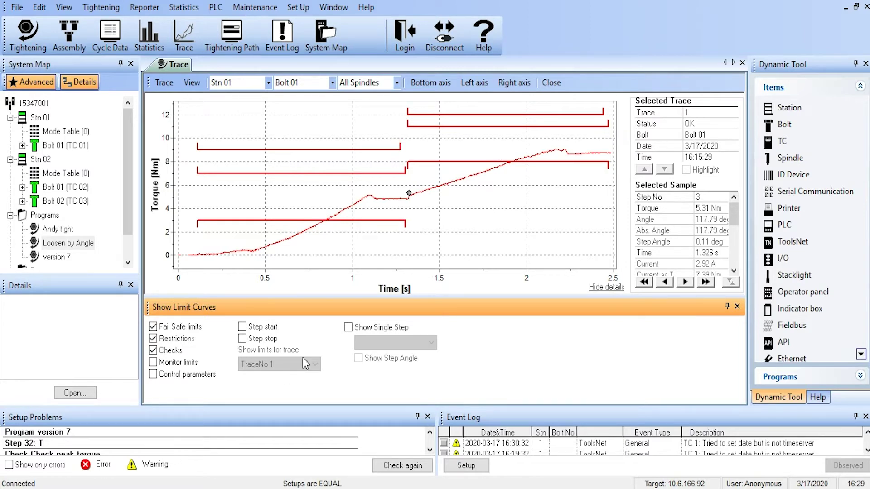
click(348, 327)
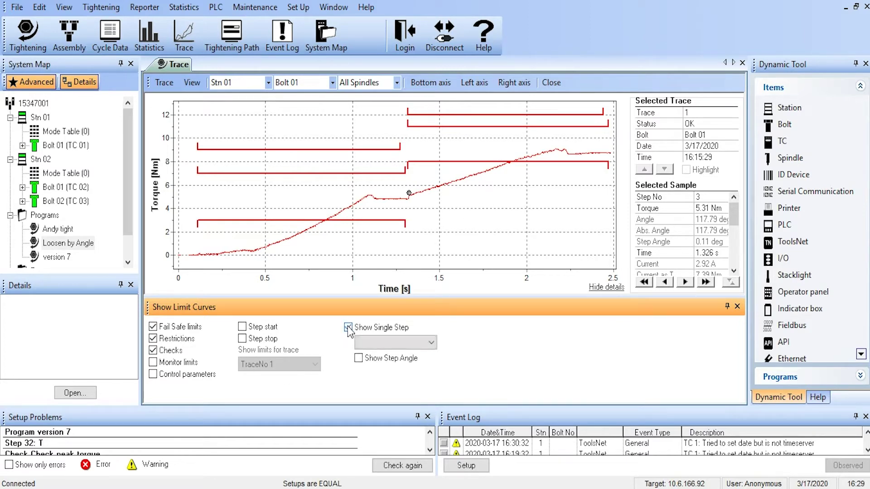
click(432, 343)
click(389, 364)
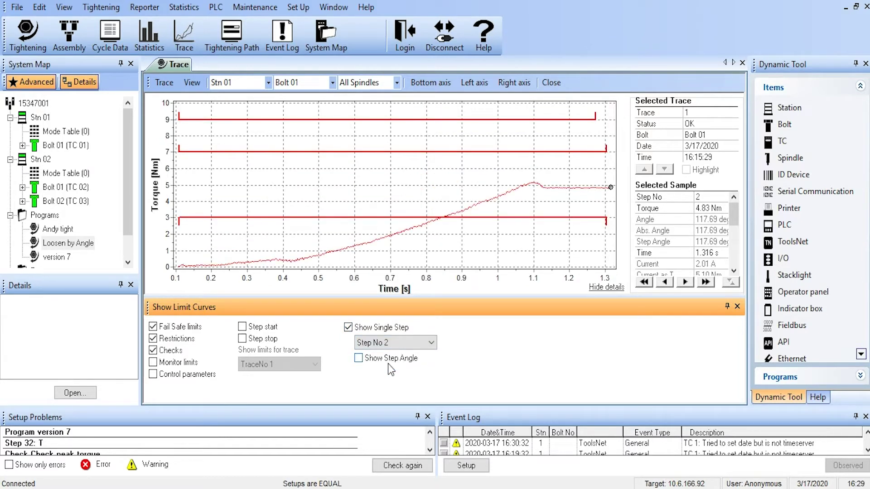
click(430, 342)
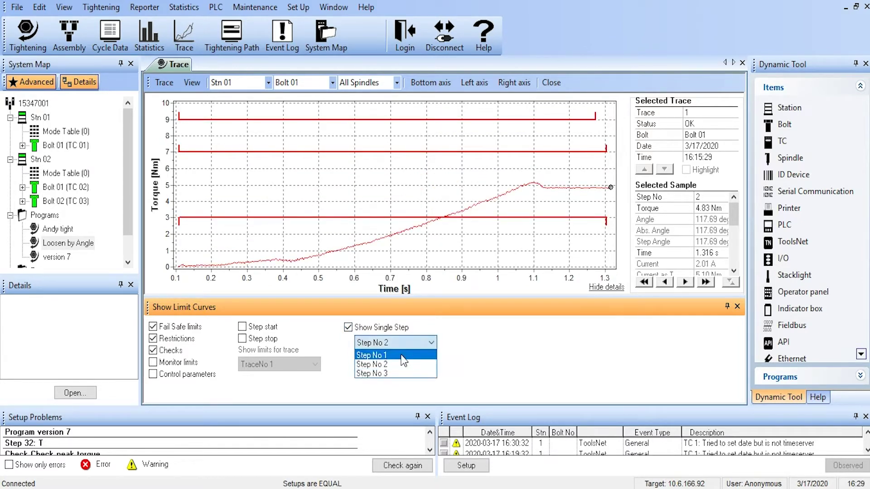
click(386, 372)
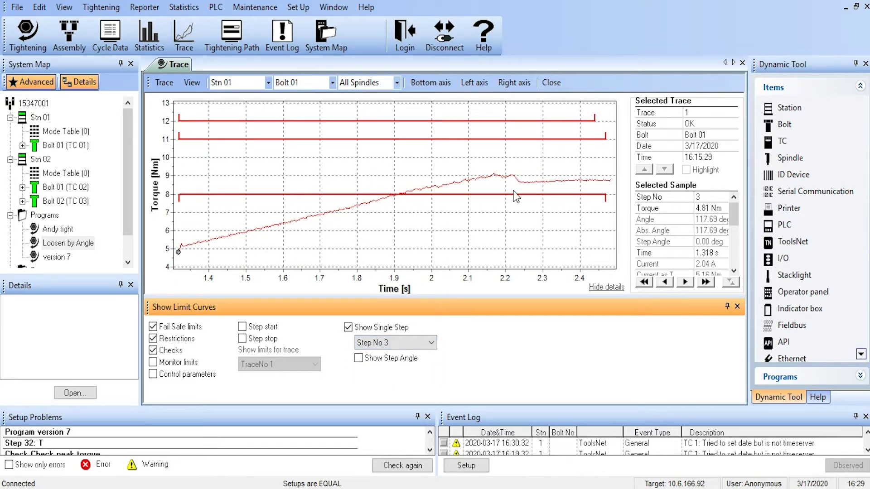
click(430, 231)
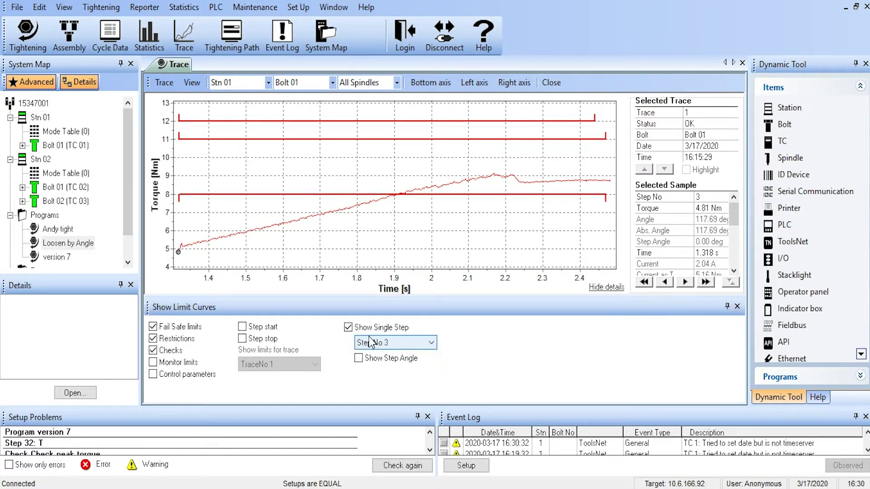
click(348, 328)
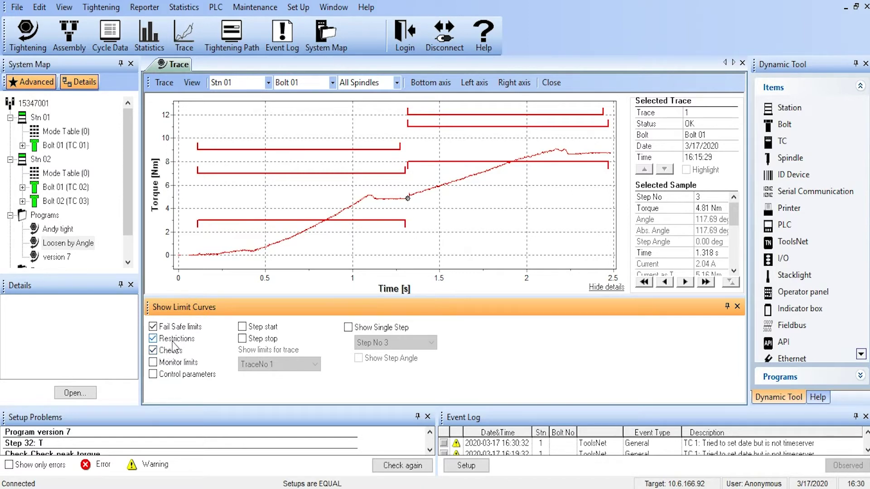
- Overlay the Andy tight traces from 16:15:29, 16:15:23, 16:15:17 and 16:15:12 on the chart
click(738, 306)
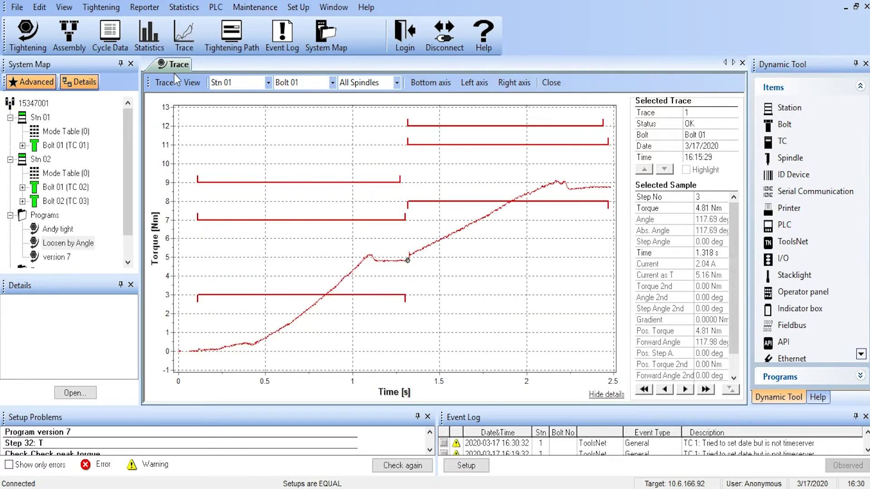
click(193, 83)
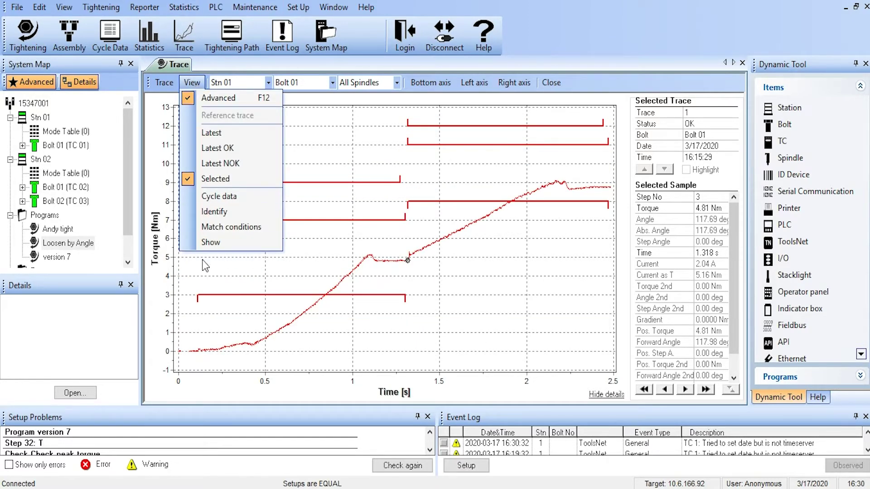
click(222, 179)
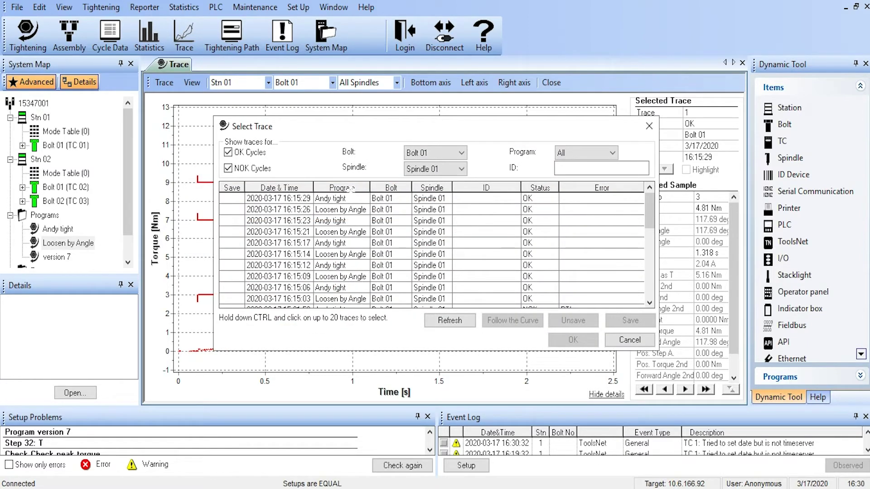
click(344, 198)
ctrl+click(346, 220)
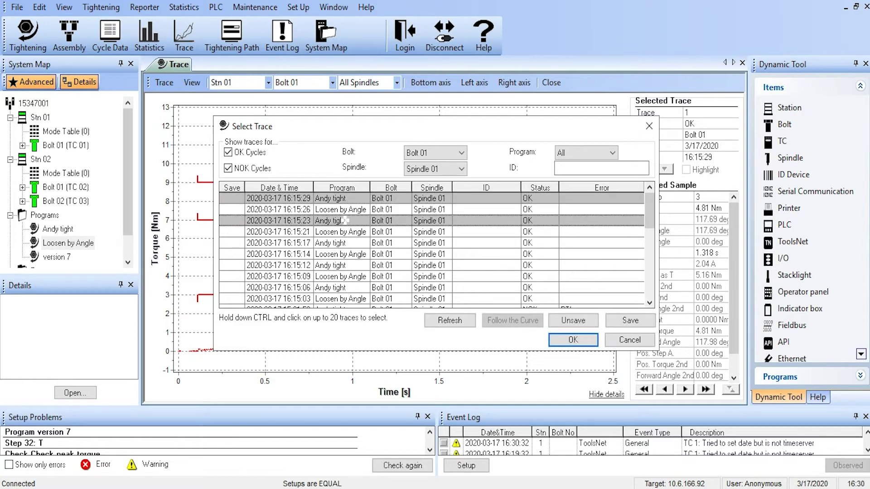
ctrl+click(345, 243)
ctrl+click(347, 265)
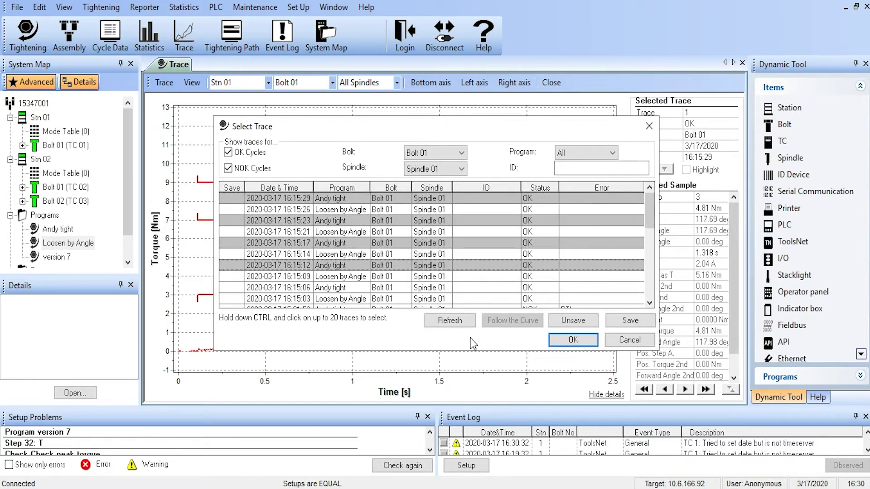
click(573, 340)
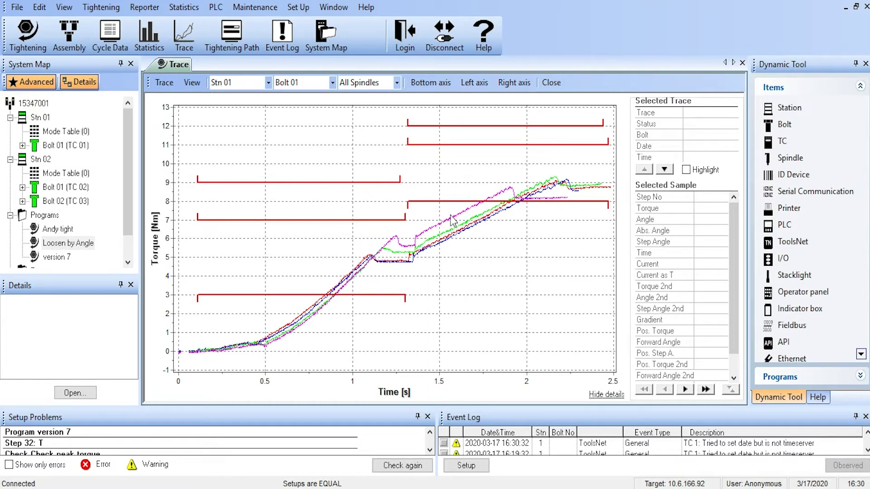
- Display the Trace menu's open, save and print options
click(172, 87)
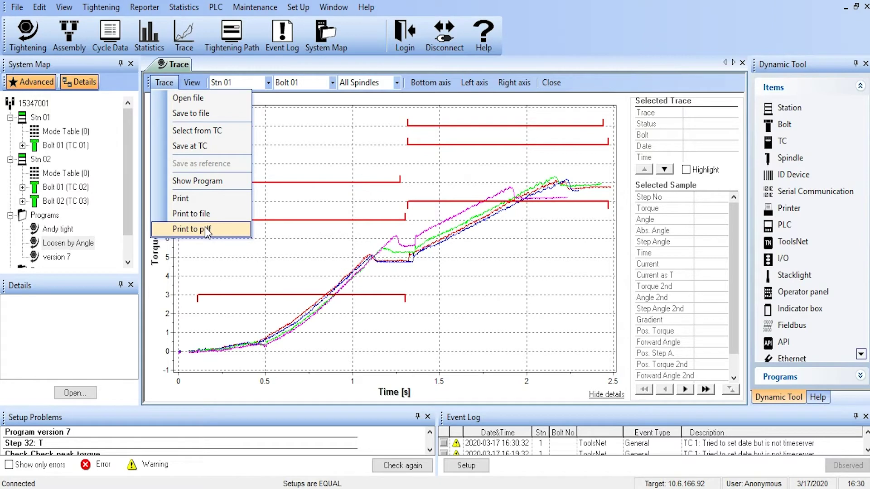
- Save the four displayed traces on the TC and verify each shows an S in the trace list
click(195, 146)
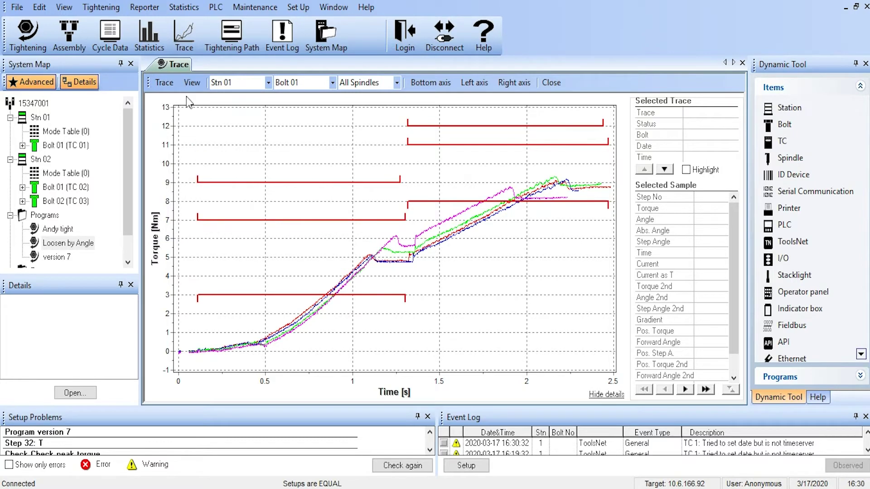
click(192, 83)
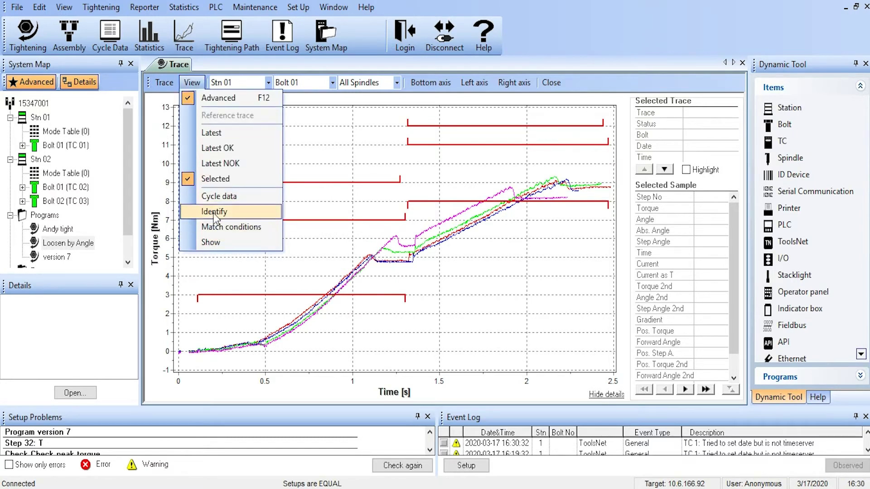
click(216, 179)
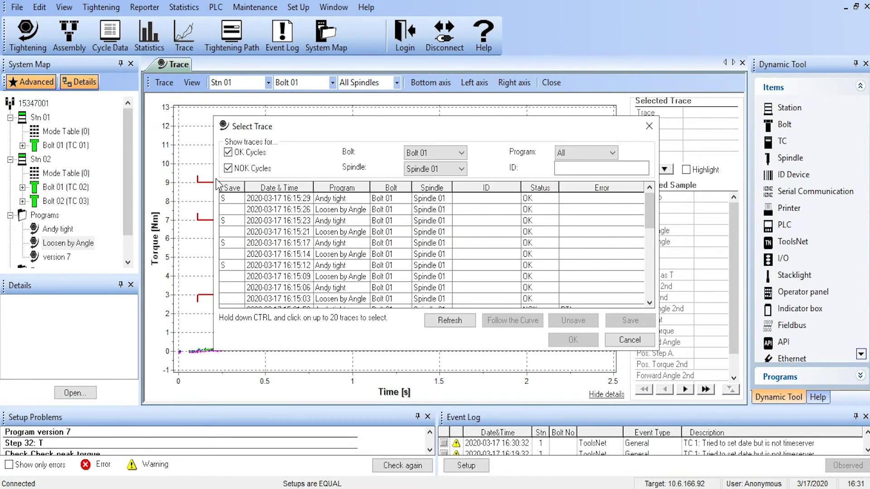
click(272, 265)
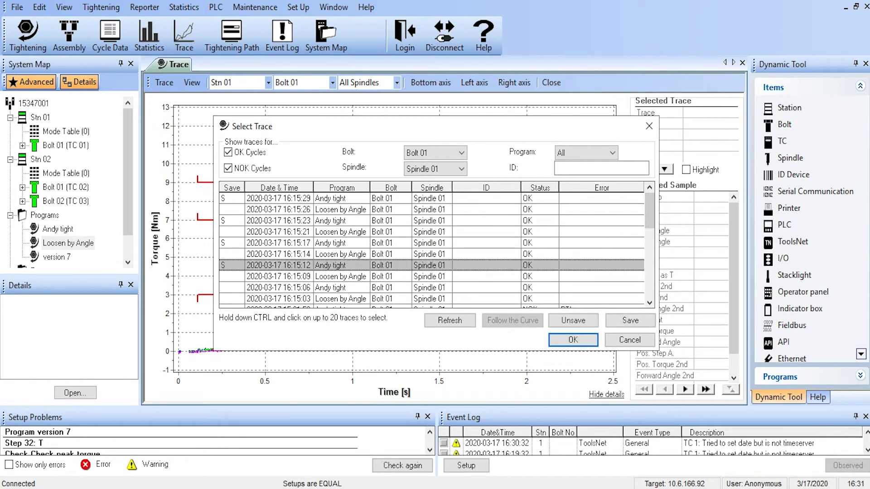
click(224, 244)
click(224, 221)
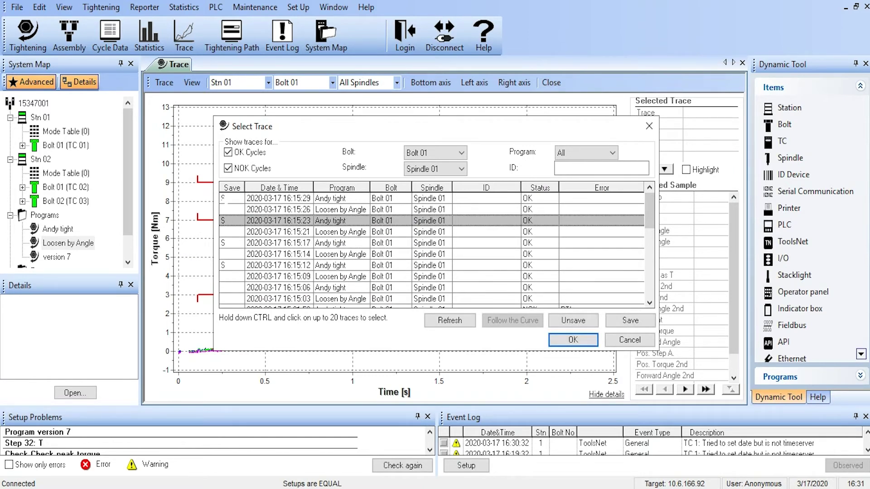
click(225, 199)
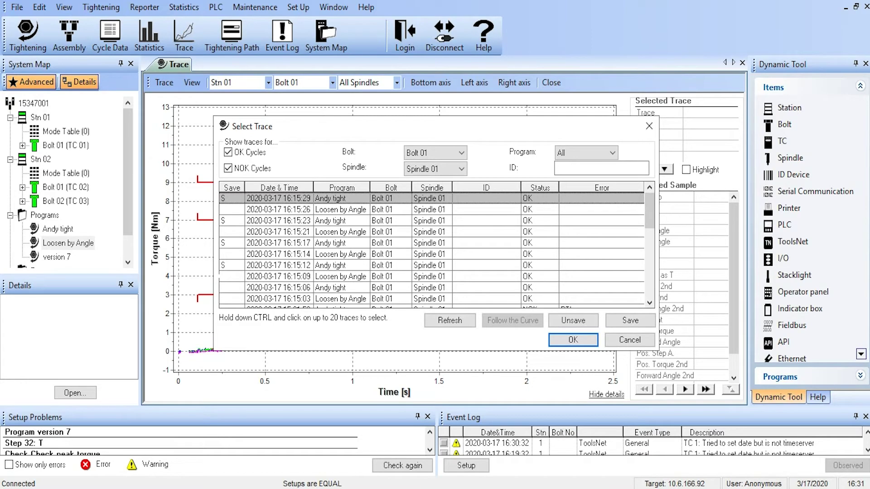
click(634, 341)
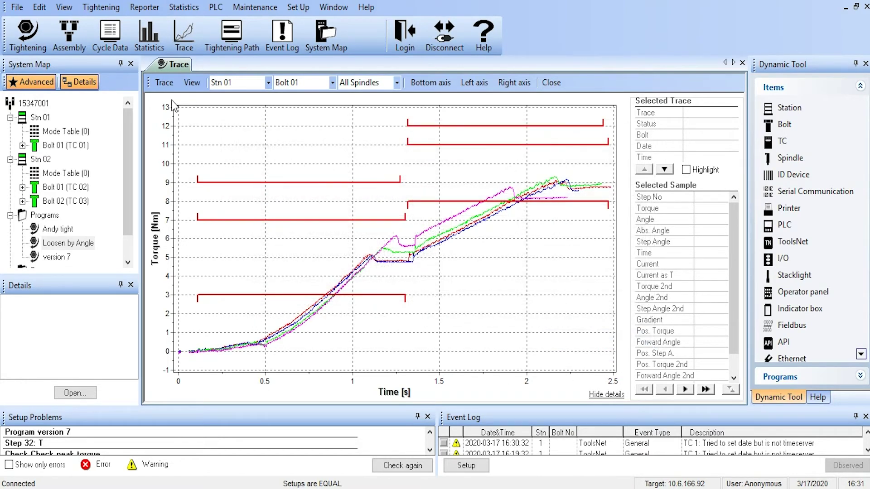
- Save the overlaid traces to a file named 'trace' in the Desktop's ETX folder
click(164, 83)
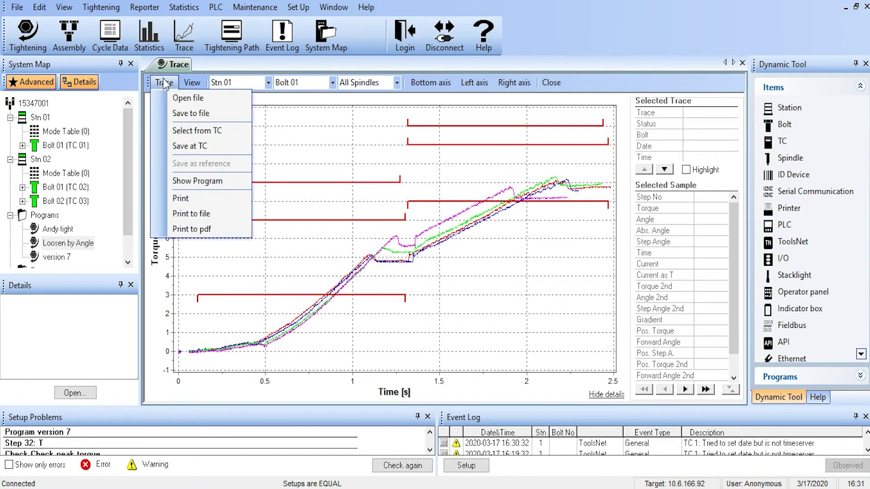
click(204, 118)
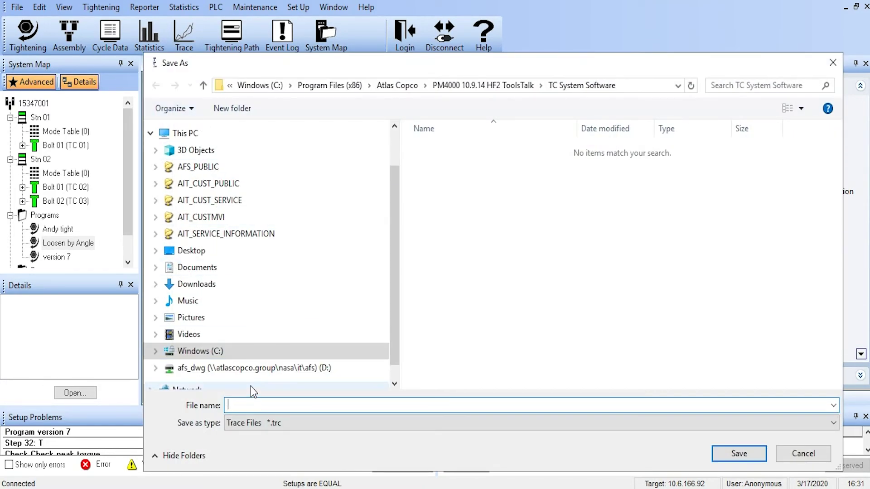
text(trace)
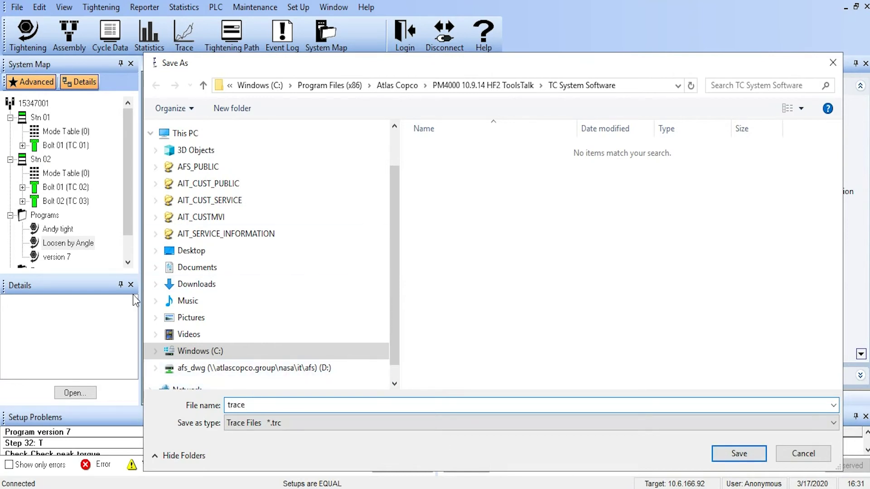
click(193, 252)
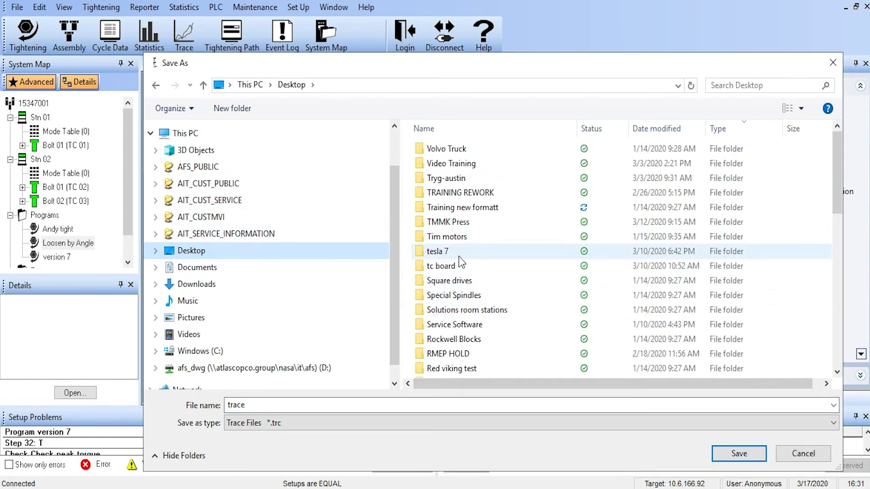
scroll(454, 263, down, 5)
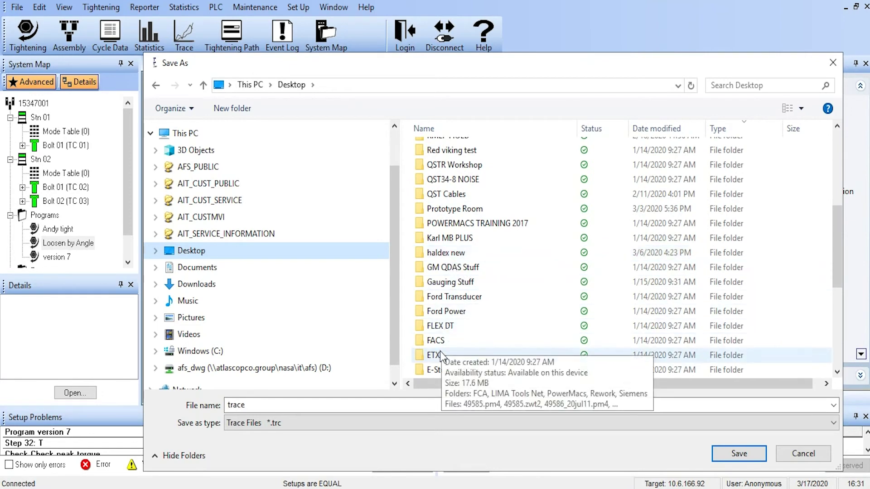
click(435, 356)
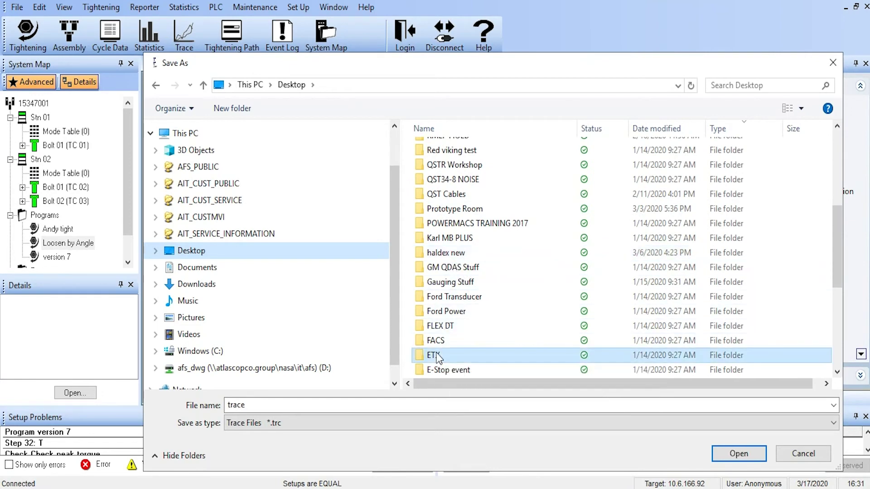
click(739, 454)
click(737, 454)
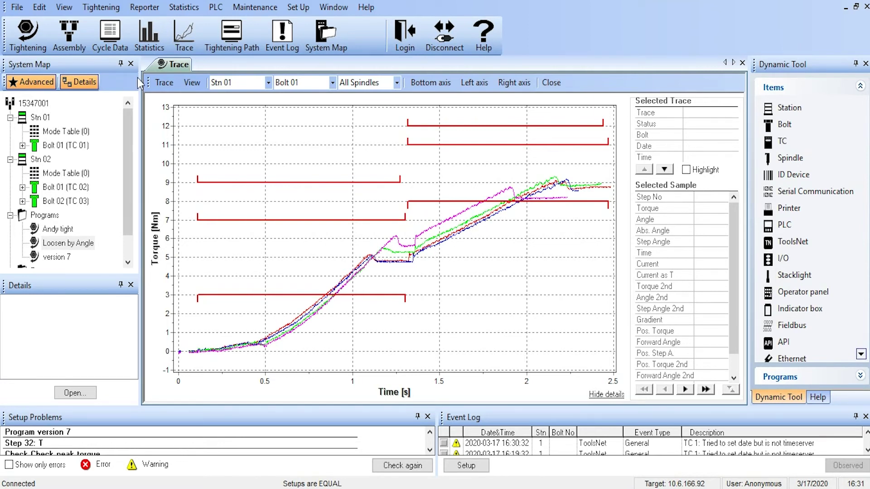
- Load trace.trc from the ETX folder into the Trace window
click(170, 86)
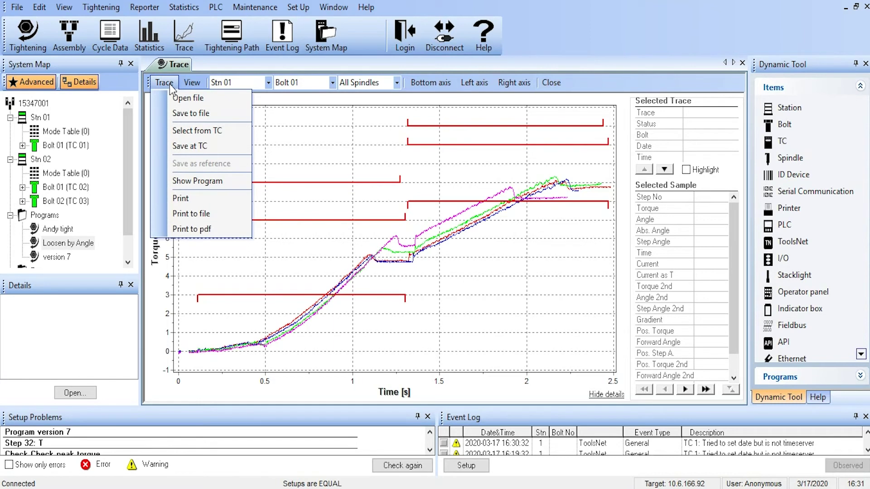
click(188, 99)
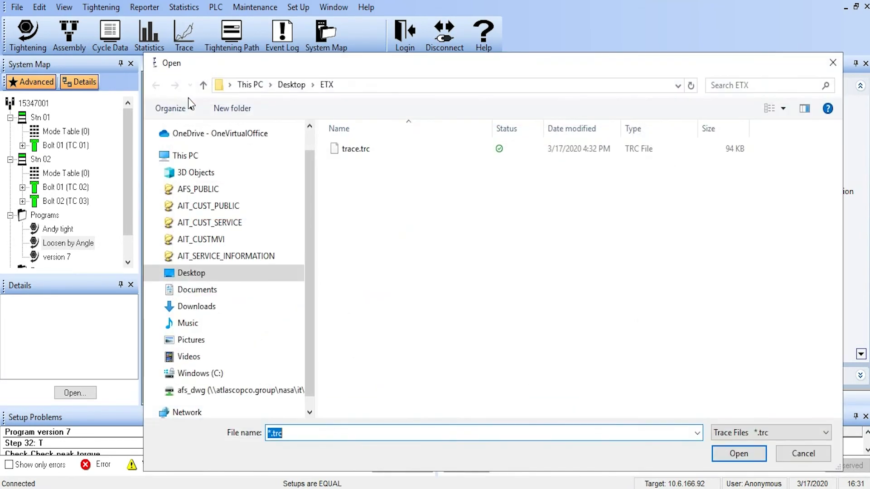
double_click(360, 151)
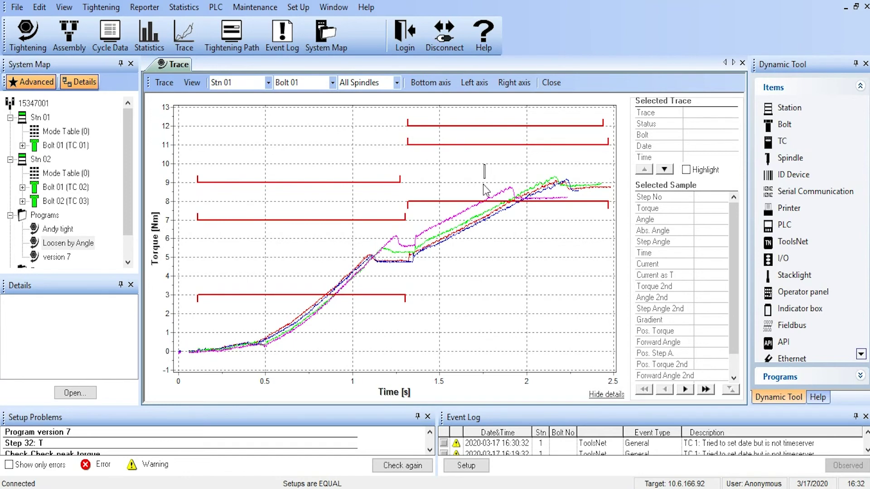
- Zoom into the curve peaks, read trace 3's 9.24 Nm sample at 2.144 s, then zoom out
drag(485, 164, 585, 248)
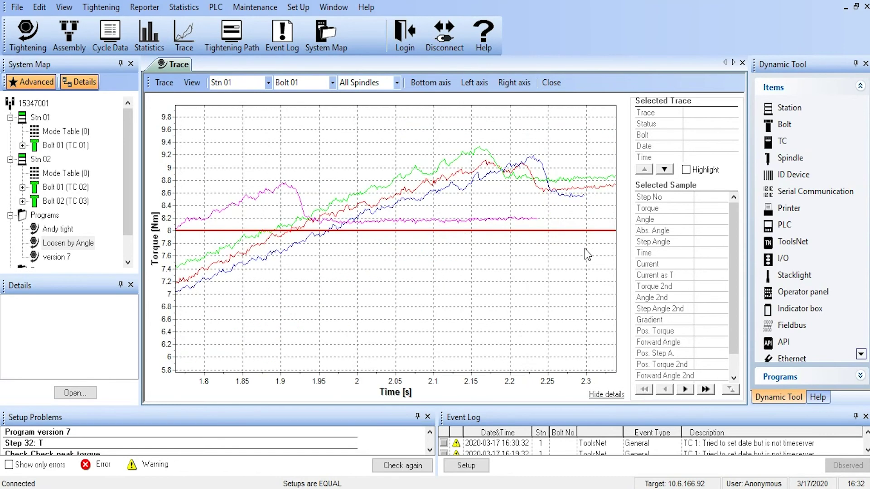
click(468, 157)
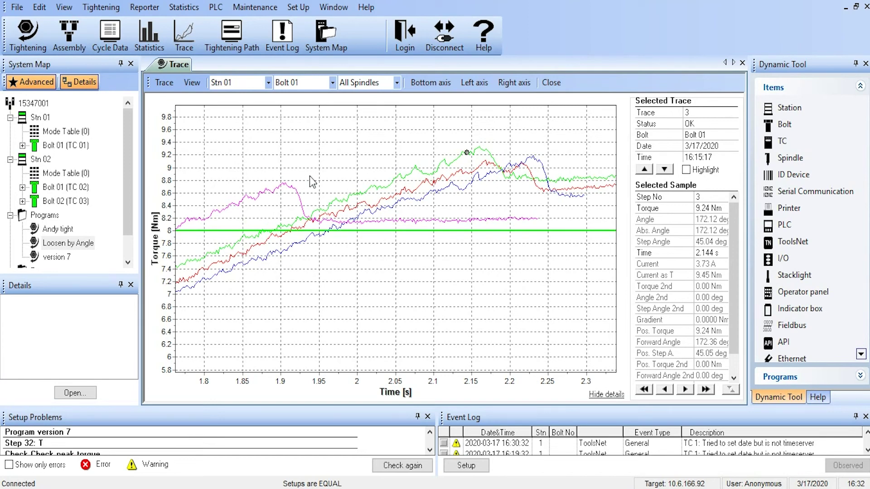
drag(328, 185, 323, 182)
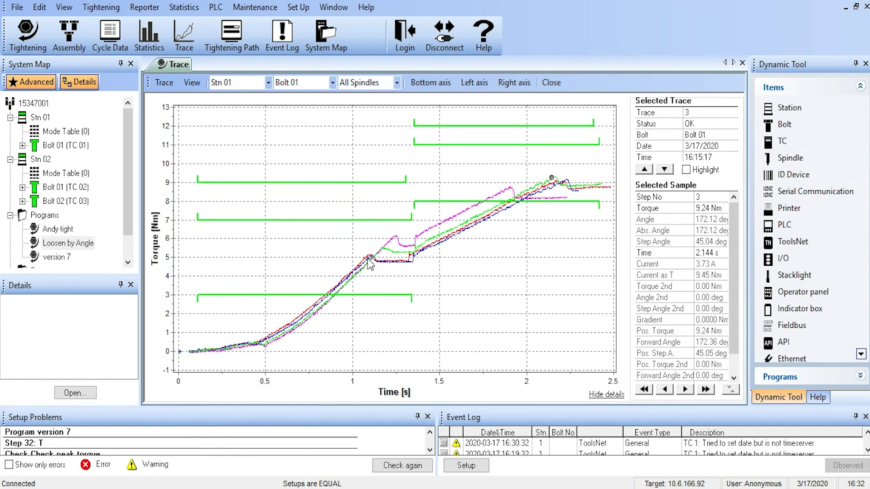